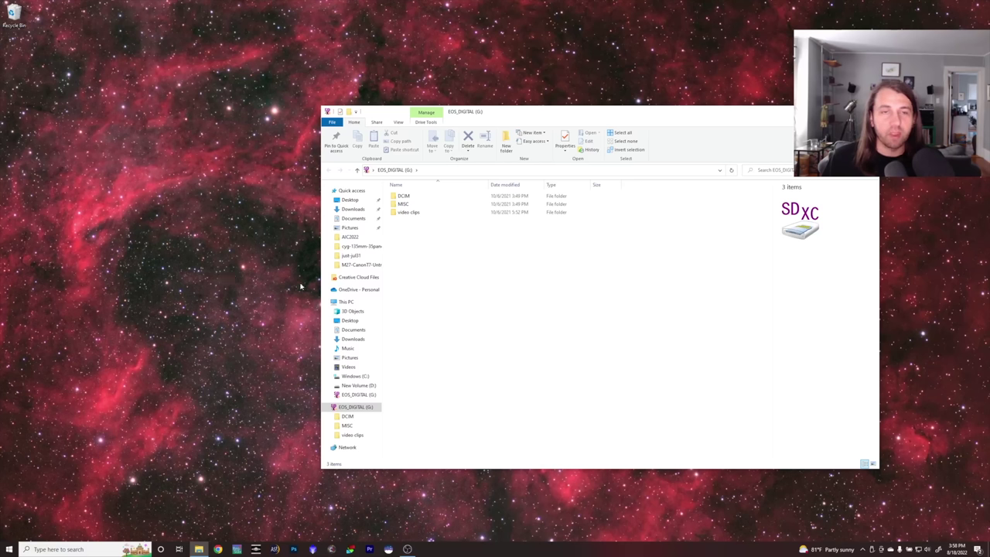
Open a second File Explorer window and check the free space in the Windows (C:) drive's properties.
mouse_move(199, 550)
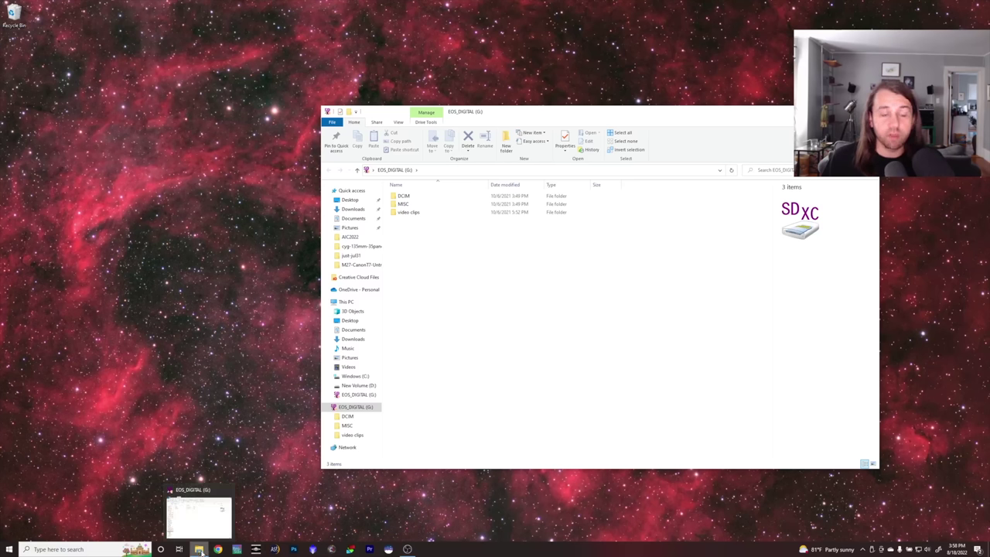
middle_click(199, 550)
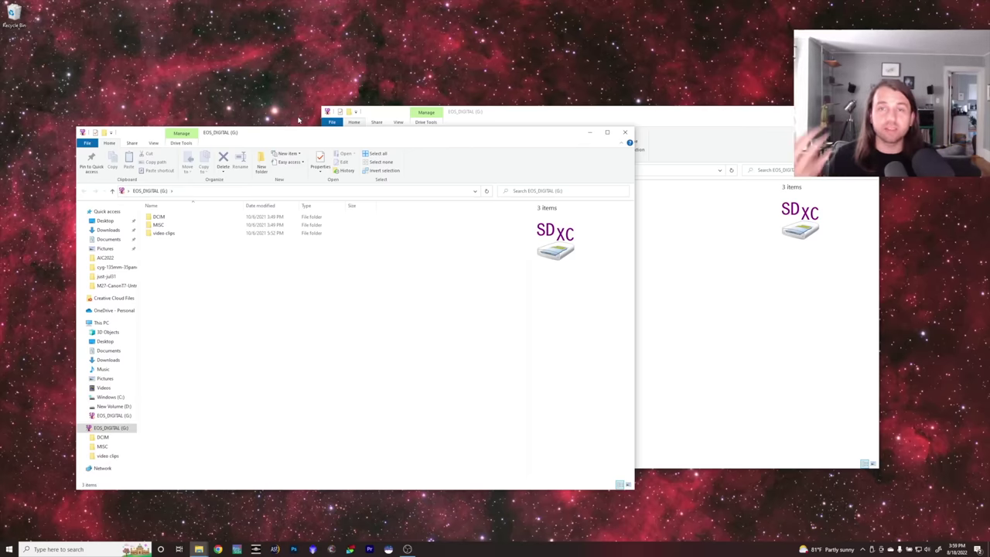
click(102, 397)
right_click(101, 399)
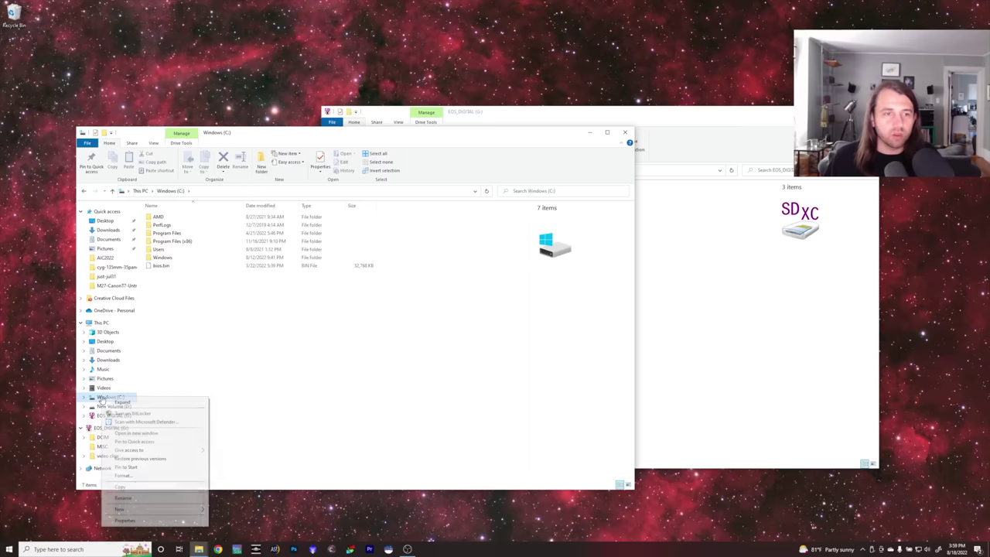
click(125, 521)
drag(217, 349, 339, 239)
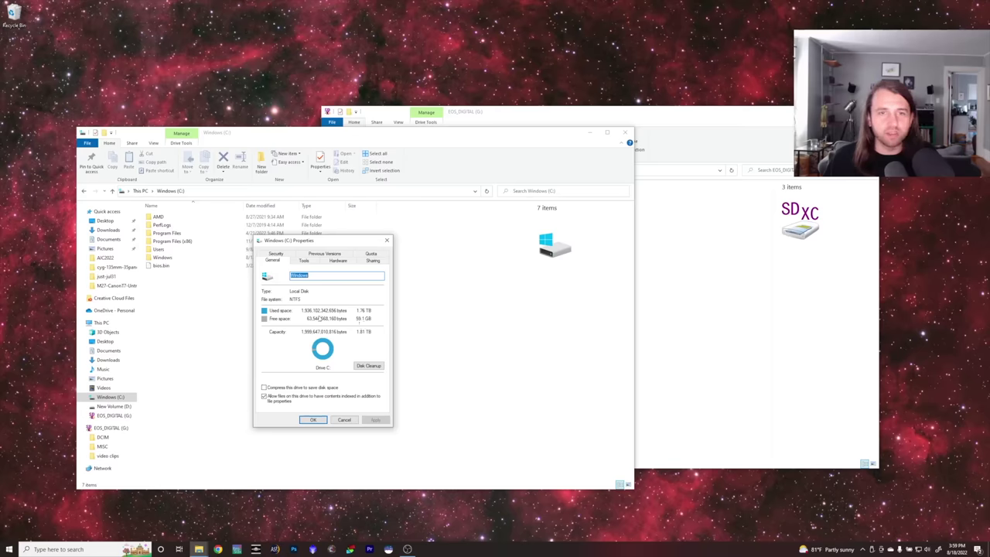
click(386, 239)
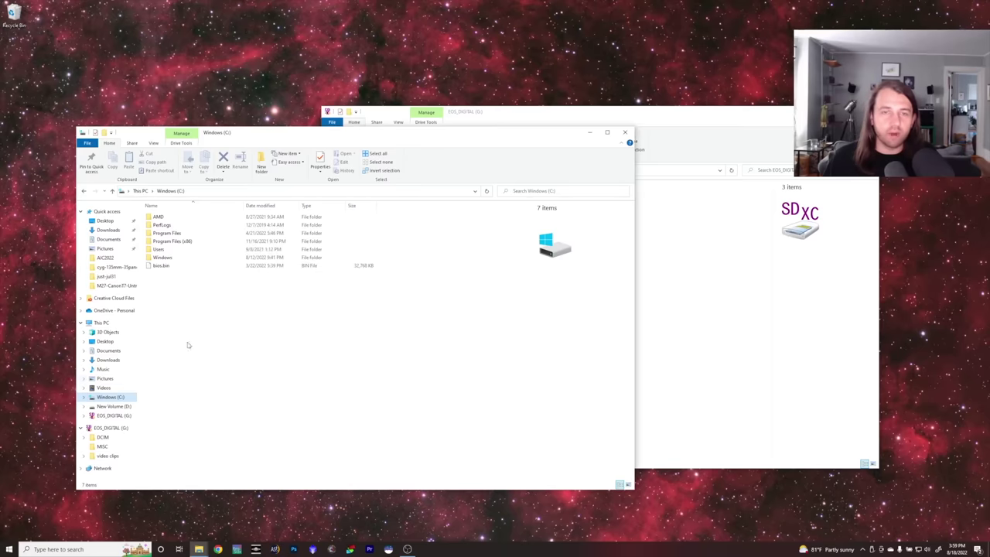
Check the free space in the properties of the New Volume (D:) drive.
click(113, 407)
right_click(113, 409)
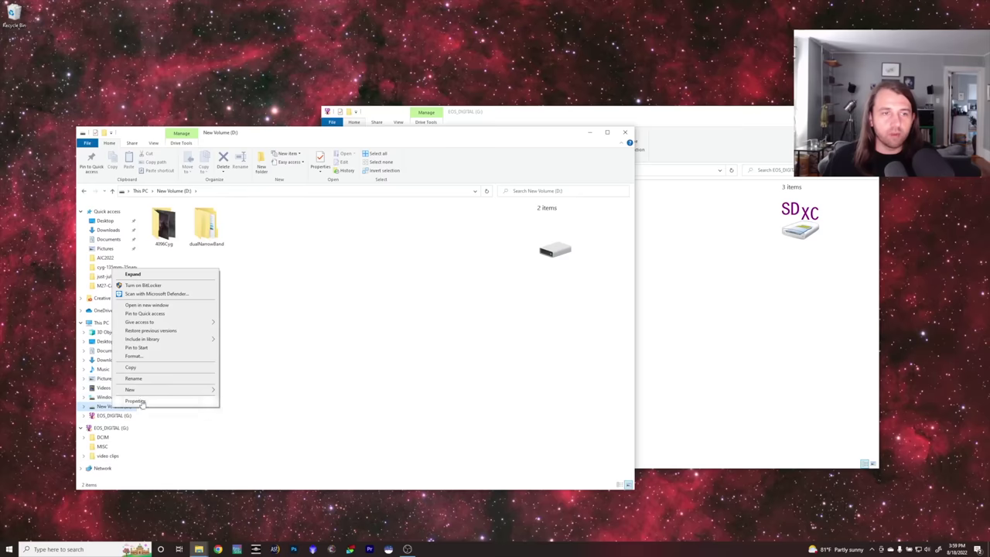
click(139, 400)
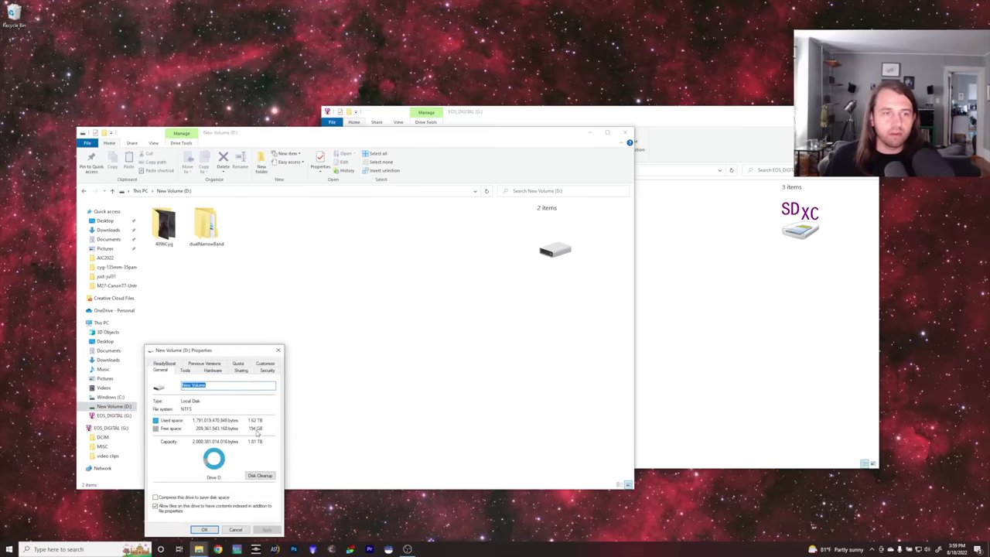
click(278, 349)
Create a folder named m27 at the root of the New Volume (D:) drive.
right_click(281, 264)
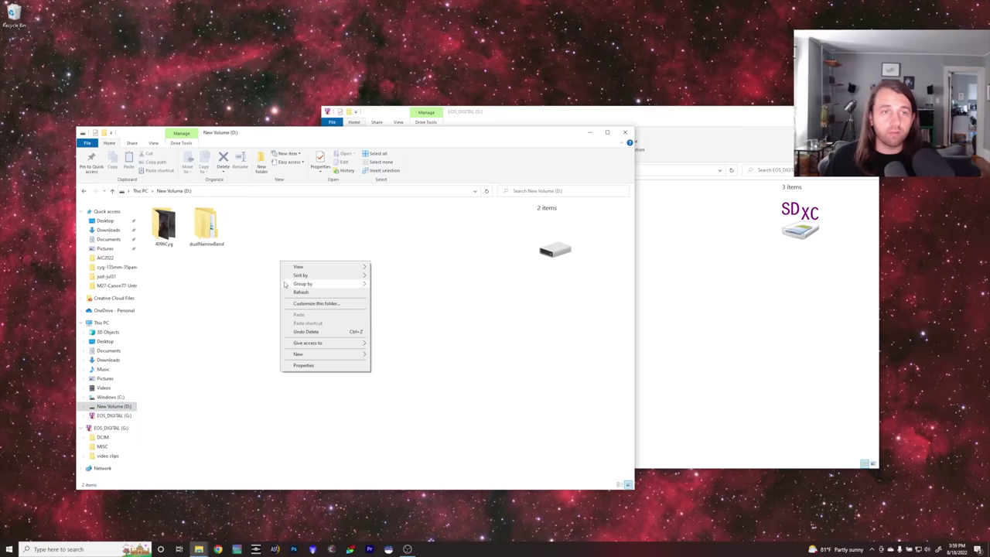
mouse_move(316, 356)
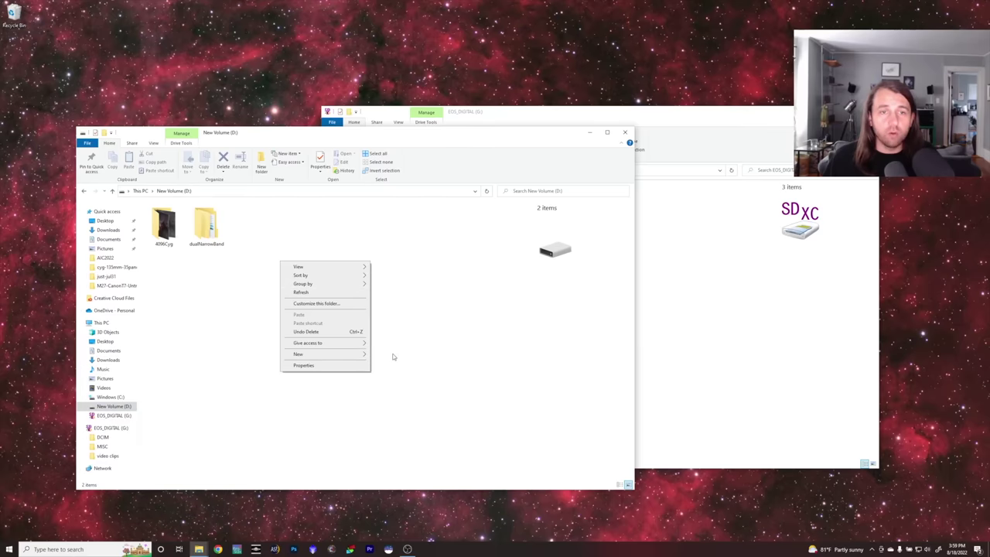
click(385, 354)
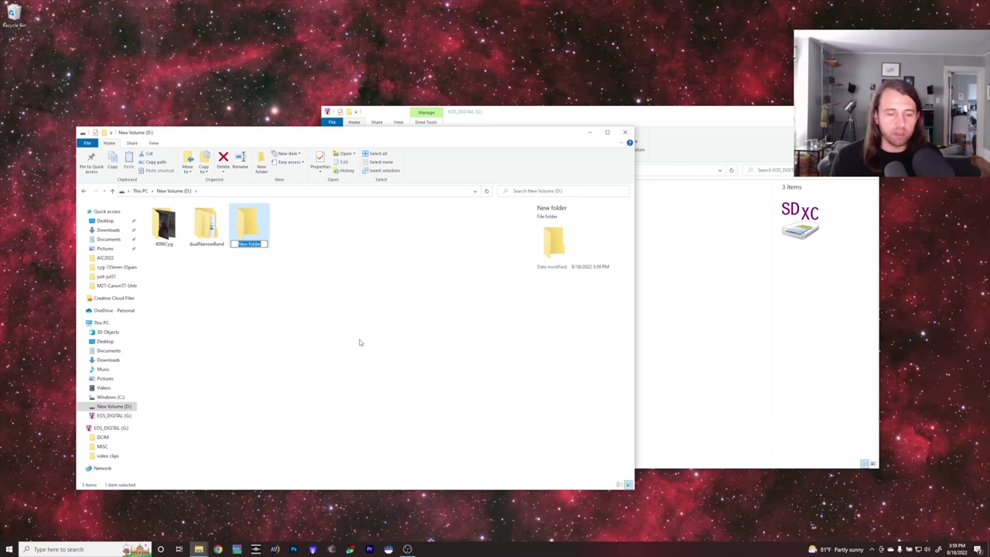
text(m27)
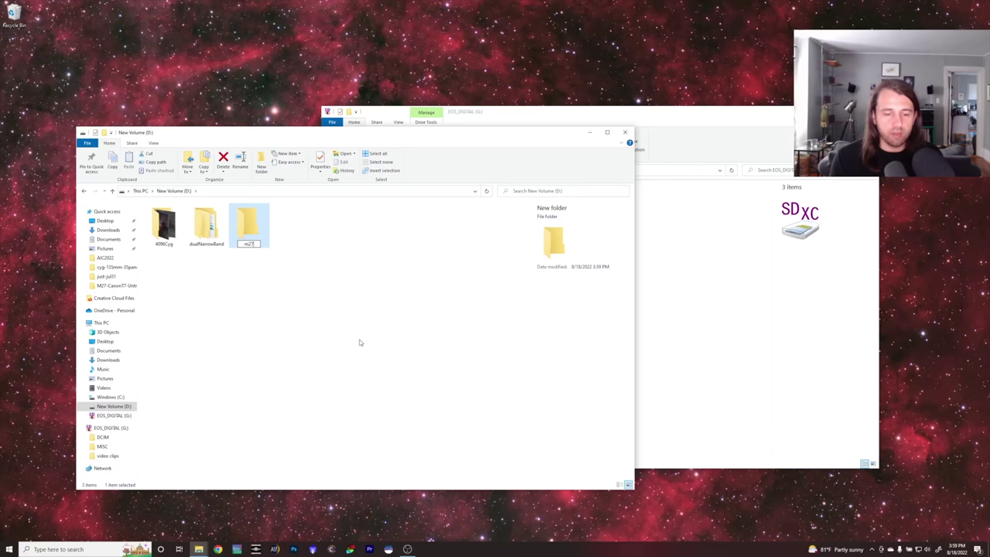
click(302, 309)
Create a subfolder named lights inside the m27 folder.
double_click(247, 225)
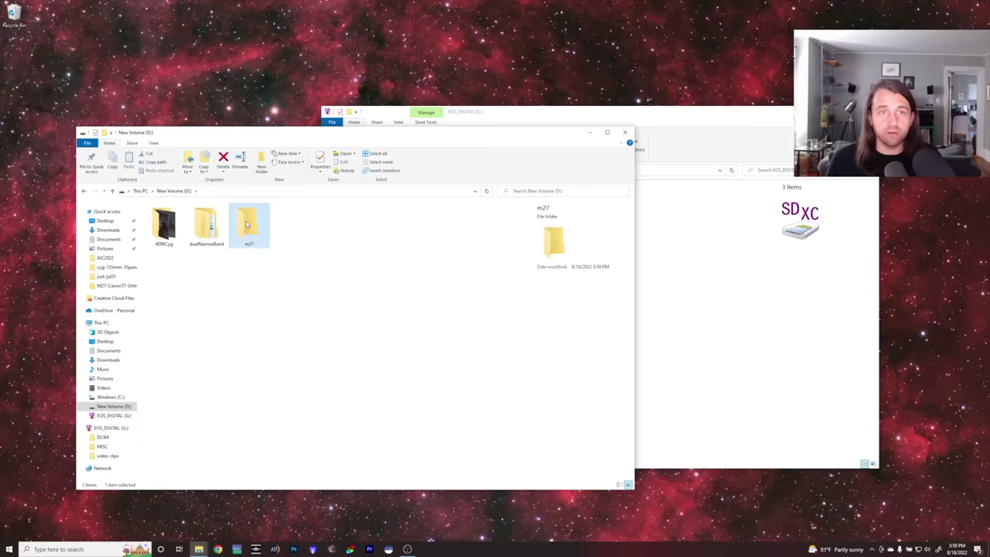
right_click(202, 264)
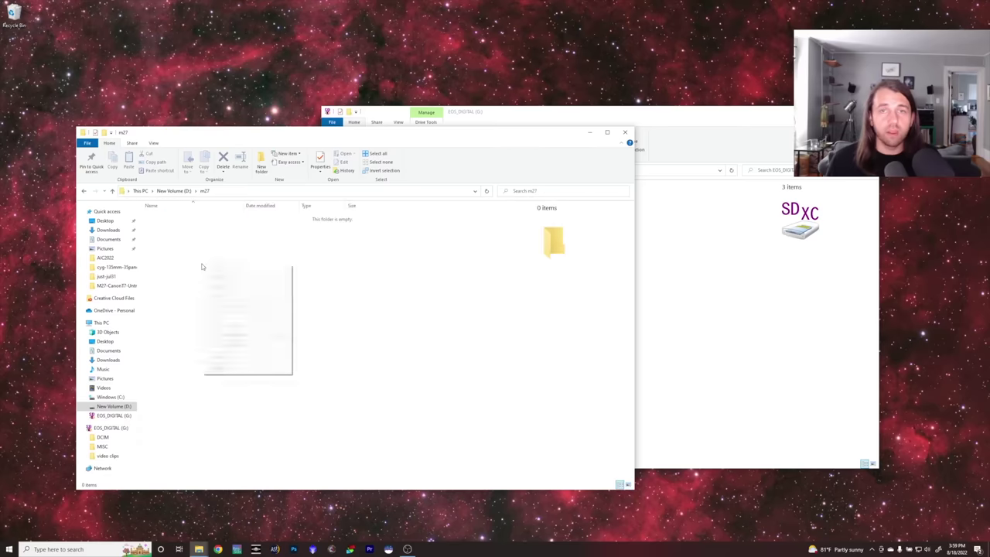
mouse_move(222, 358)
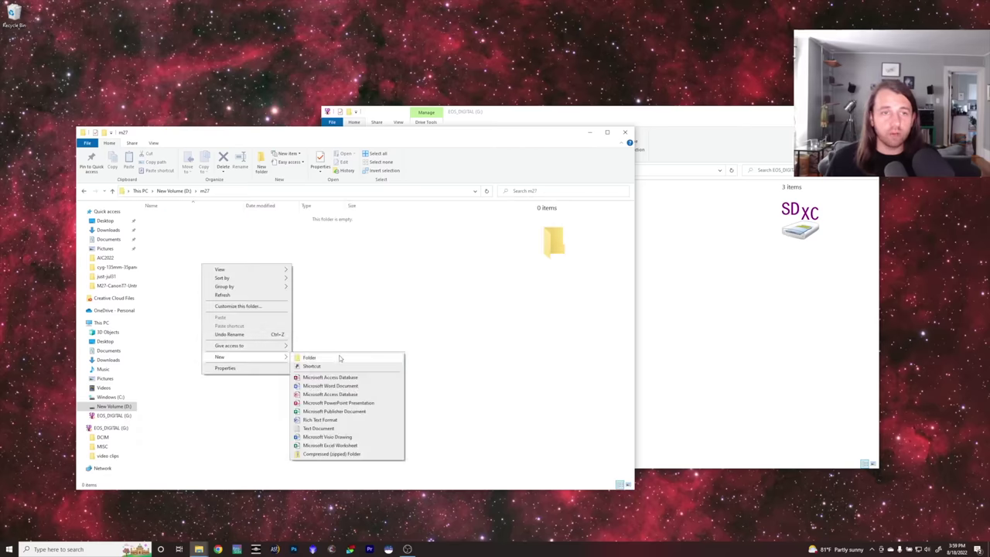
click(337, 358)
text(lights)
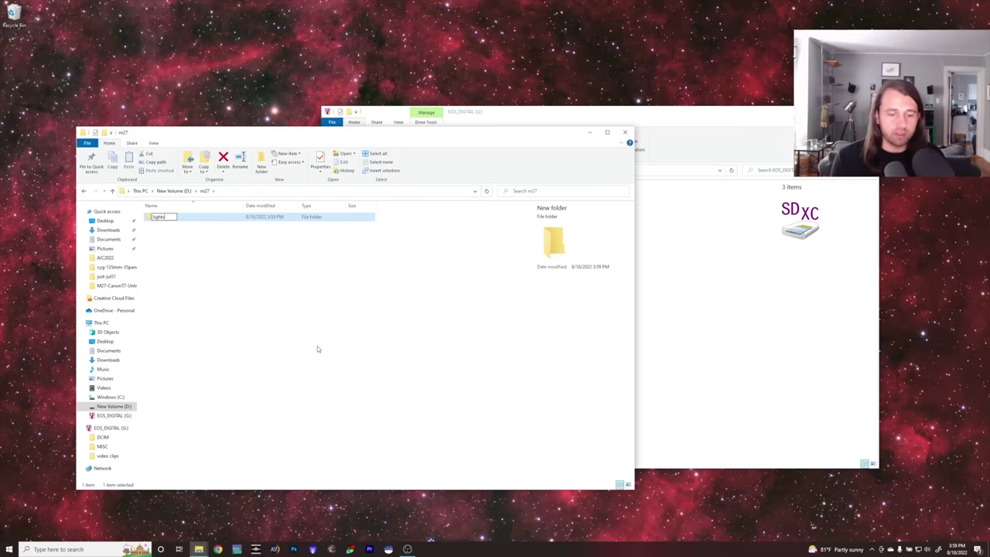
key(Return)
Add a subfolder named darks to the m27 folder.
right_click(183, 320)
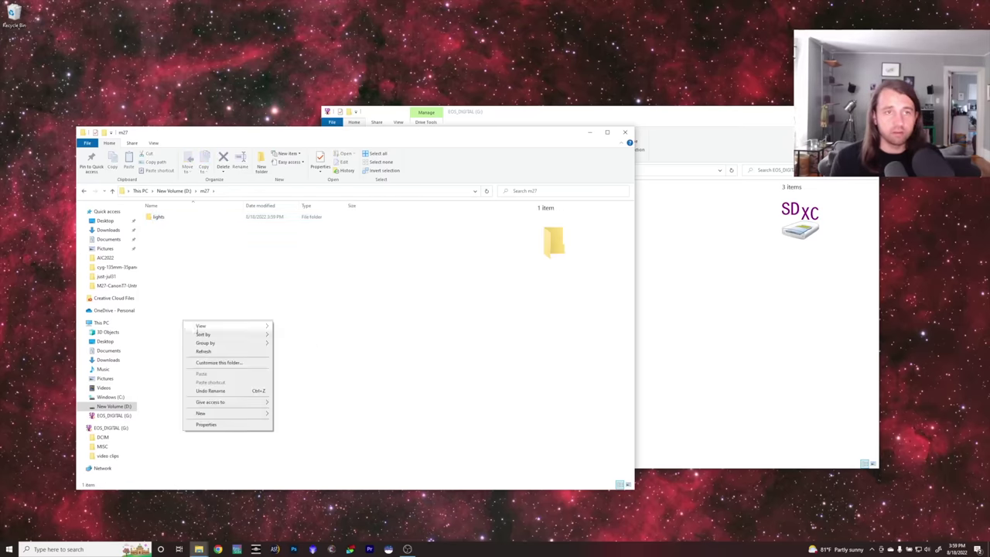
mouse_move(225, 413)
click(325, 415)
text(darks)
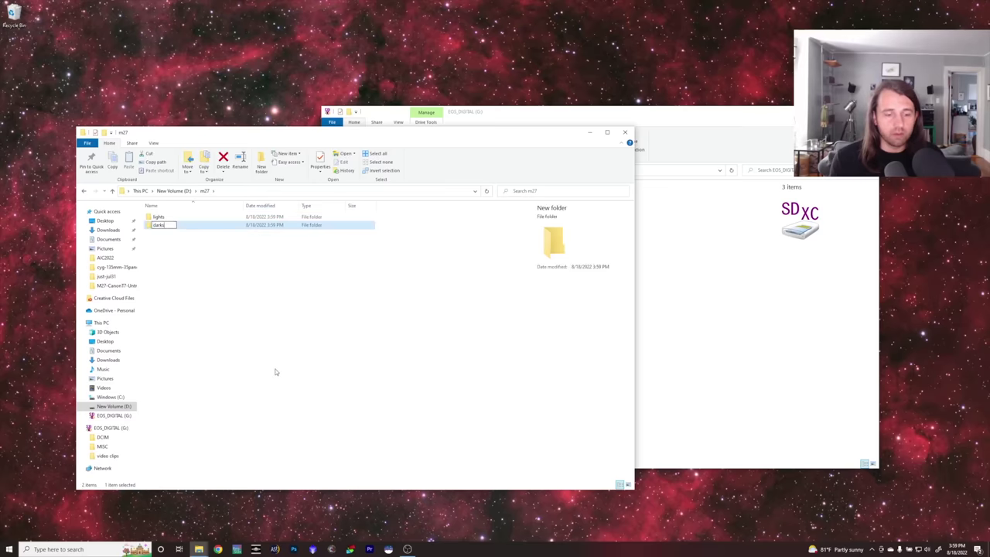
key(Return)
Add a subfolder named flats to the m27 folder.
right_click(256, 316)
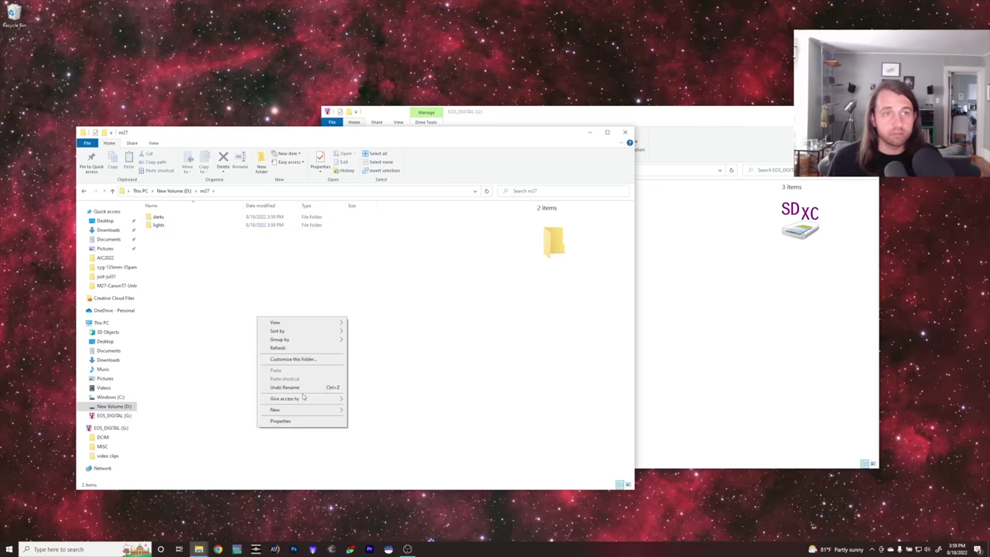
mouse_move(322, 412)
click(366, 412)
text(flats)
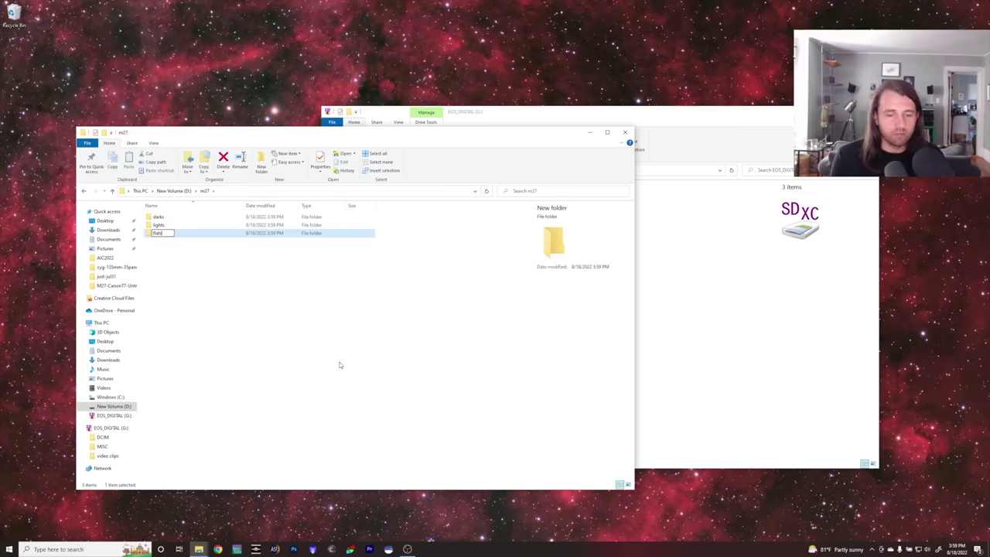
key(Return)
Add a subfolder named biases to the m27 folder.
right_click(233, 315)
mouse_move(268, 410)
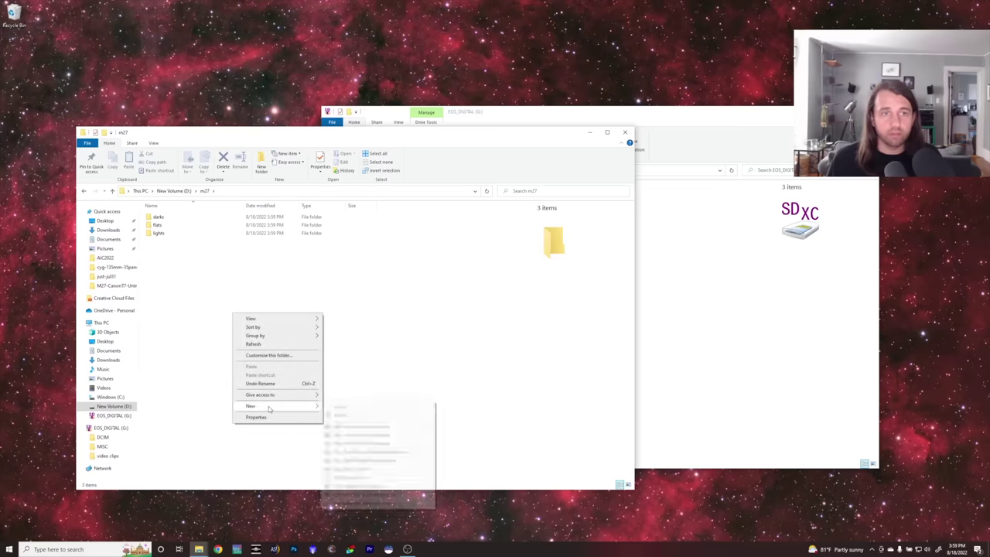
click(348, 411)
text(bias)
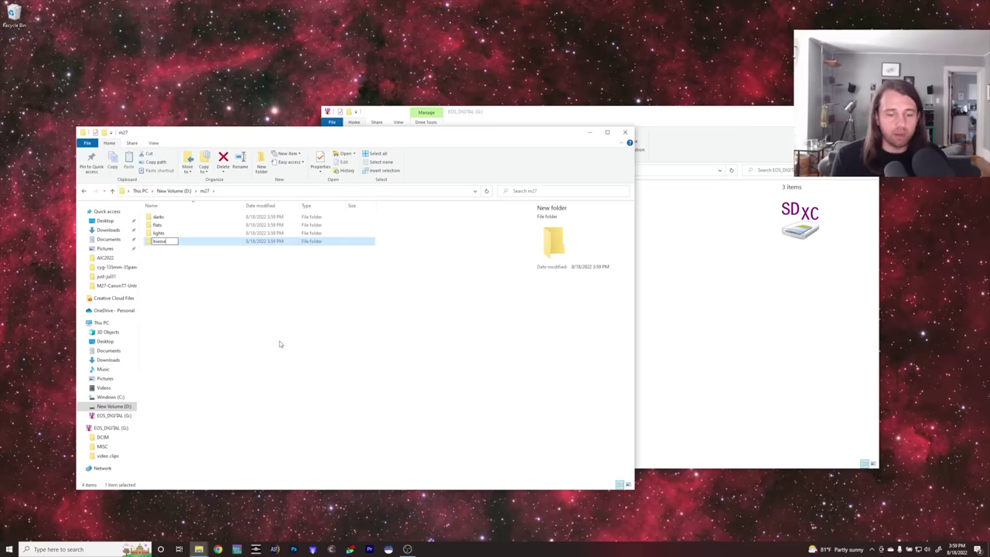
text(es)
click(171, 257)
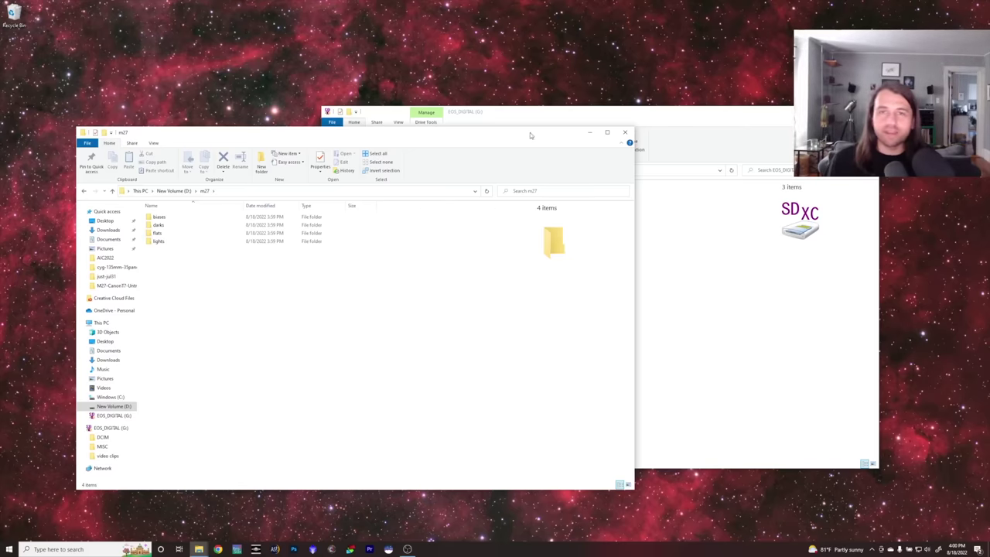
Place the two Explorer windows side by side and copy the selected CR2 files, starting at _MG_5533, from the EOS_DIGITAL card into the biases folder.
drag(530, 135, 486, 114)
click(610, 124)
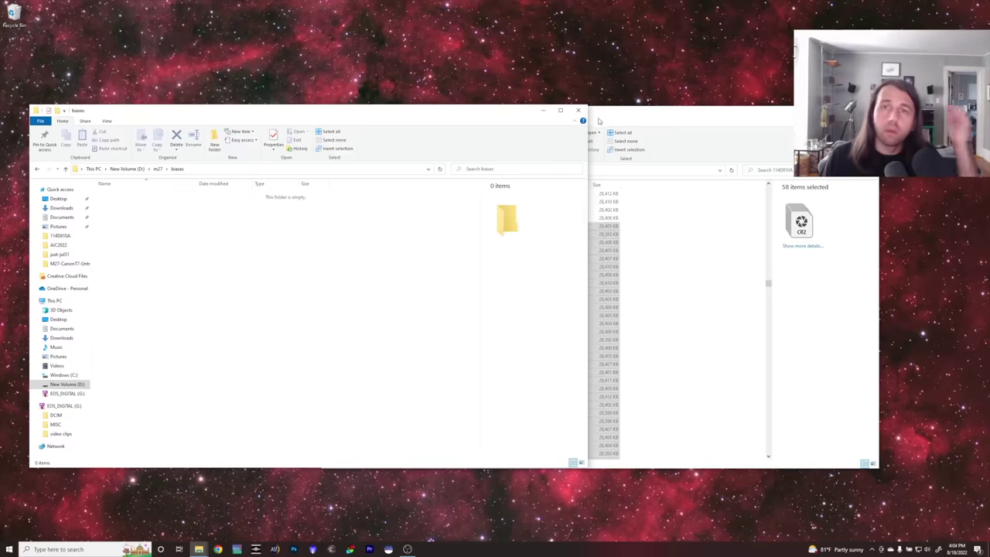
click(598, 121)
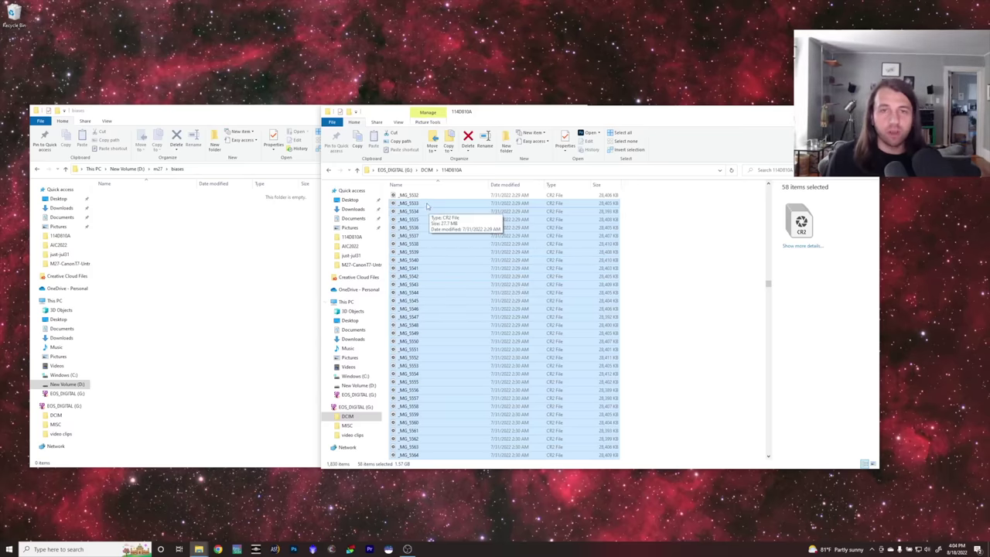
drag(426, 205, 193, 254)
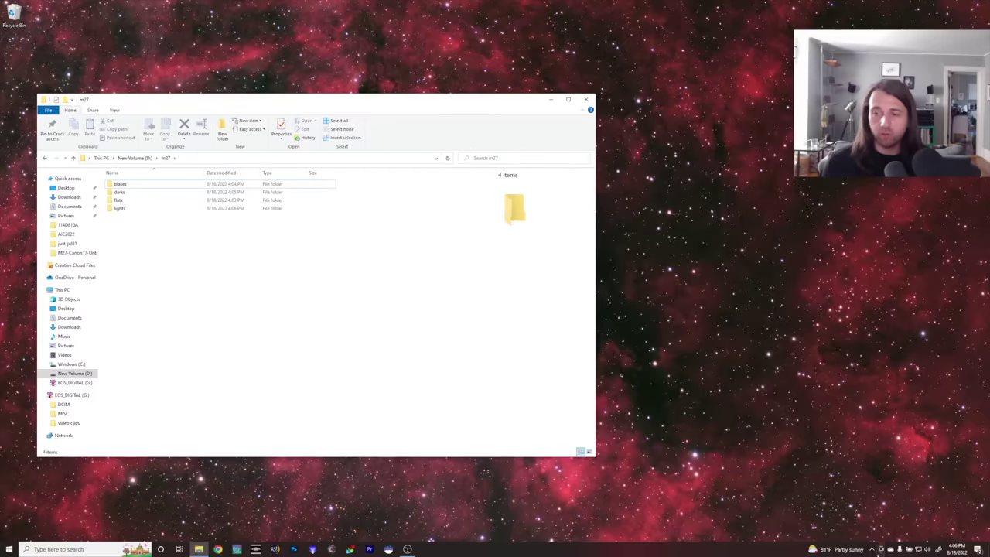
Safely eject the EOS_DIGITAL (G:) memory card.
click(872, 549)
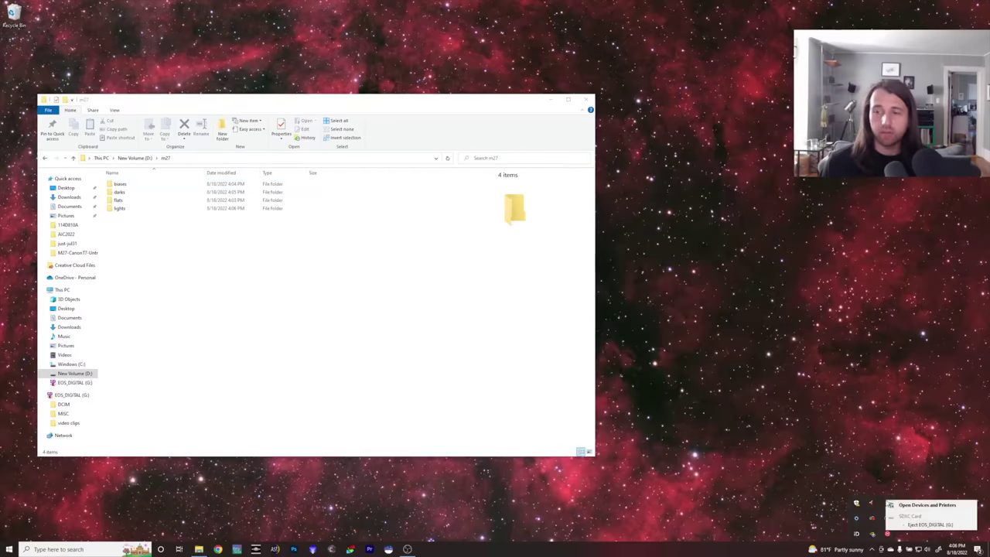
click(887, 502)
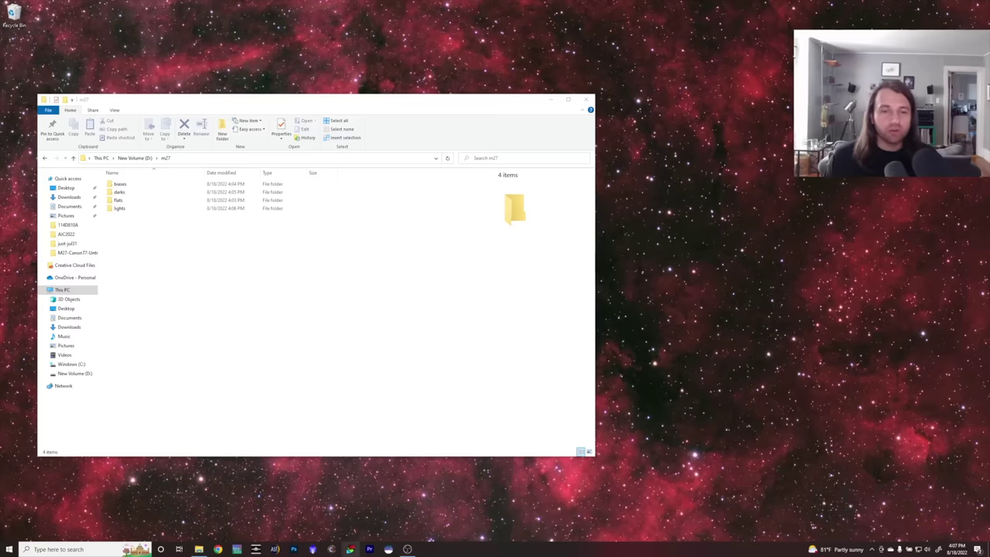
Switch to DeepSkyStacker and load all CR2 files from the m27 lights folder on New Volume (D:) as light frames.
click(352, 550)
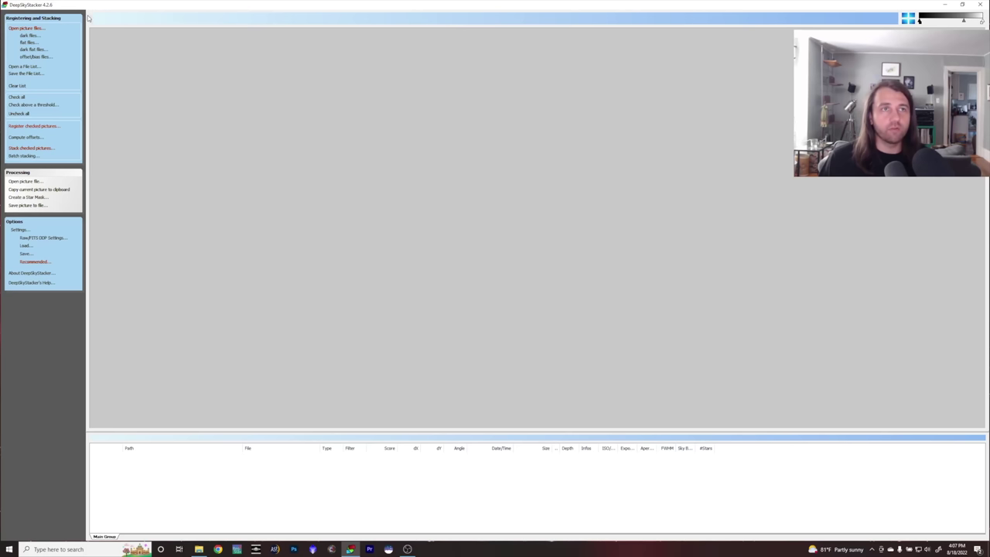
click(15, 29)
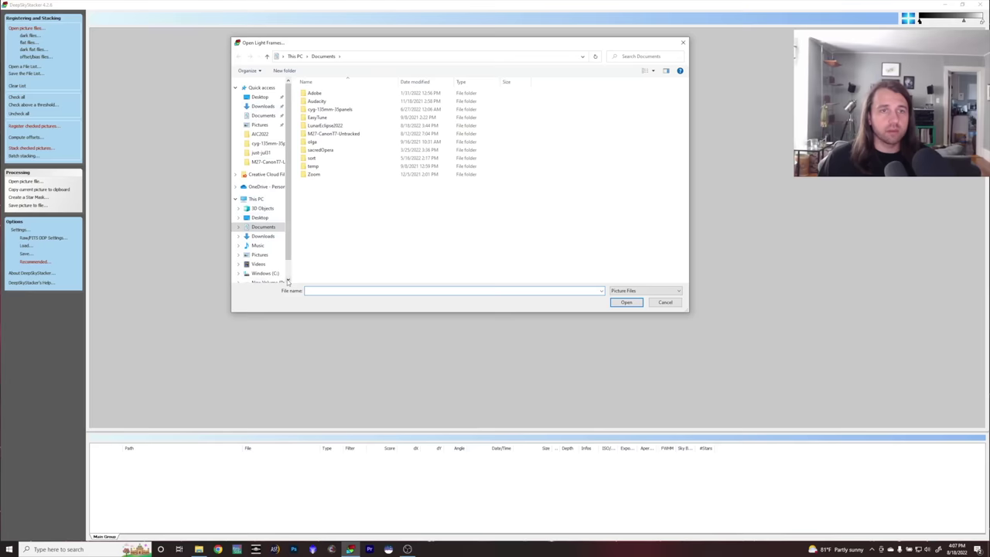
scroll(264, 282, down, 1)
click(265, 257)
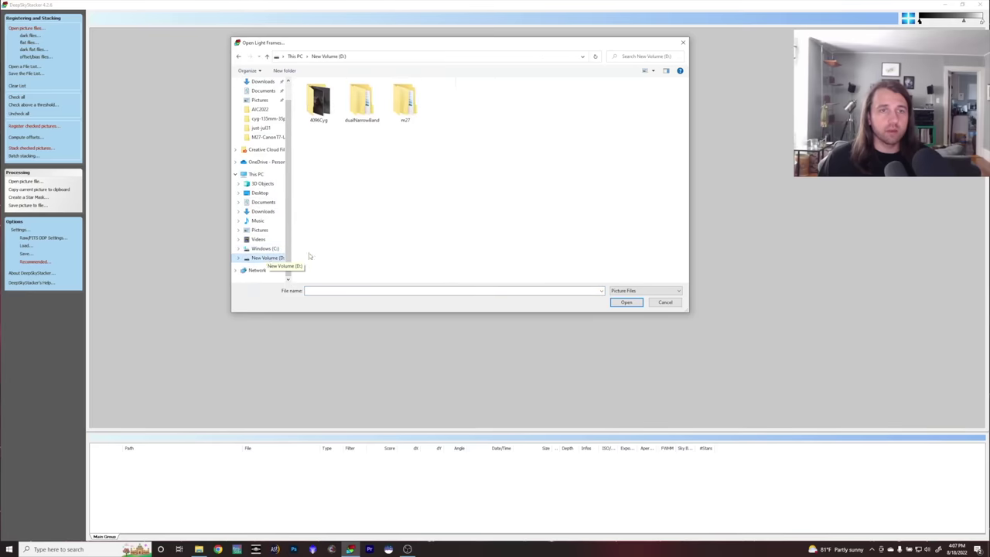
double_click(407, 110)
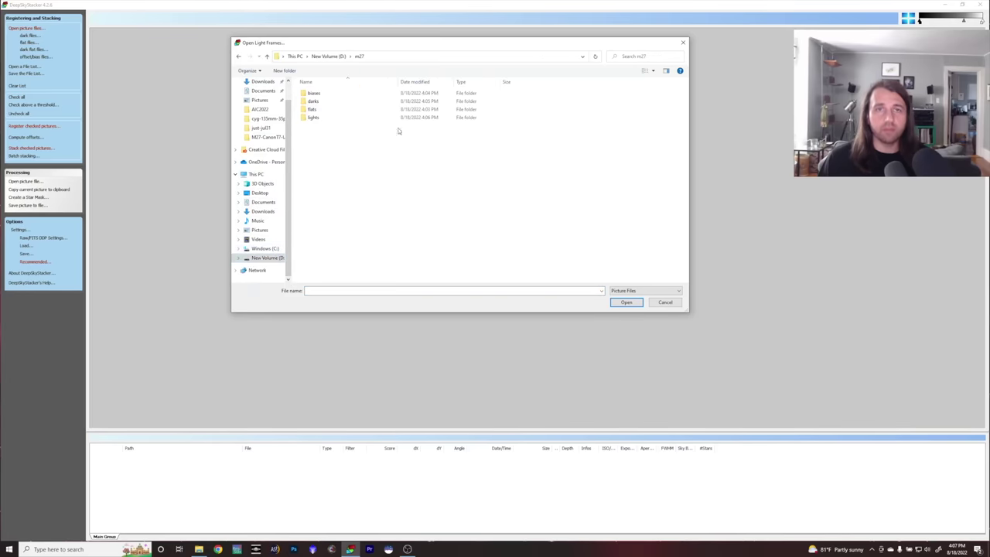
double_click(313, 118)
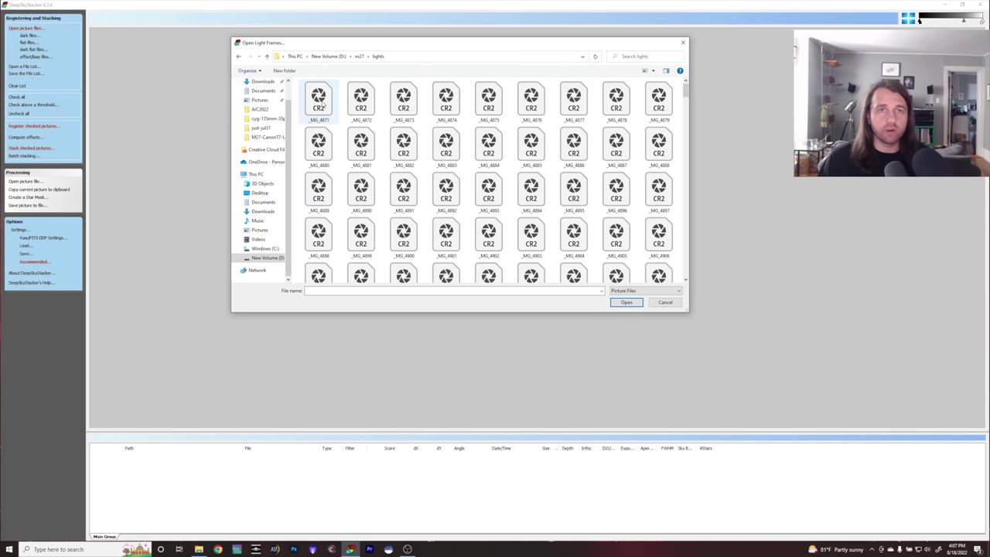
click(323, 104)
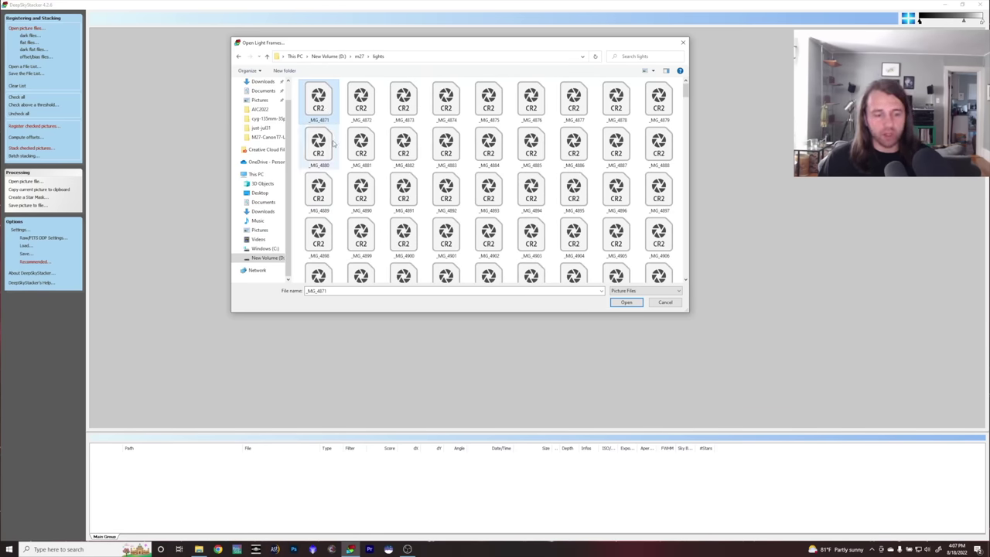
key(ctrl+a)
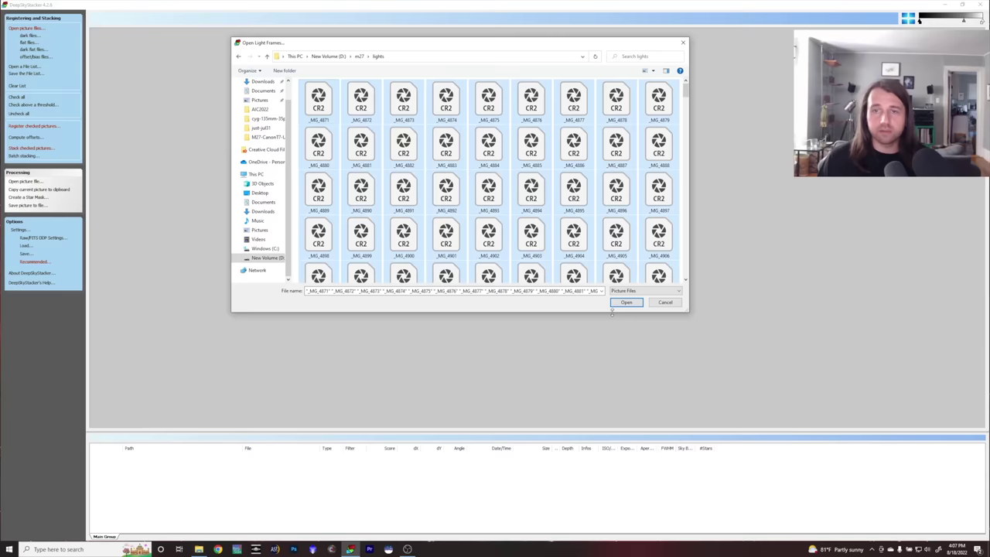
click(627, 303)
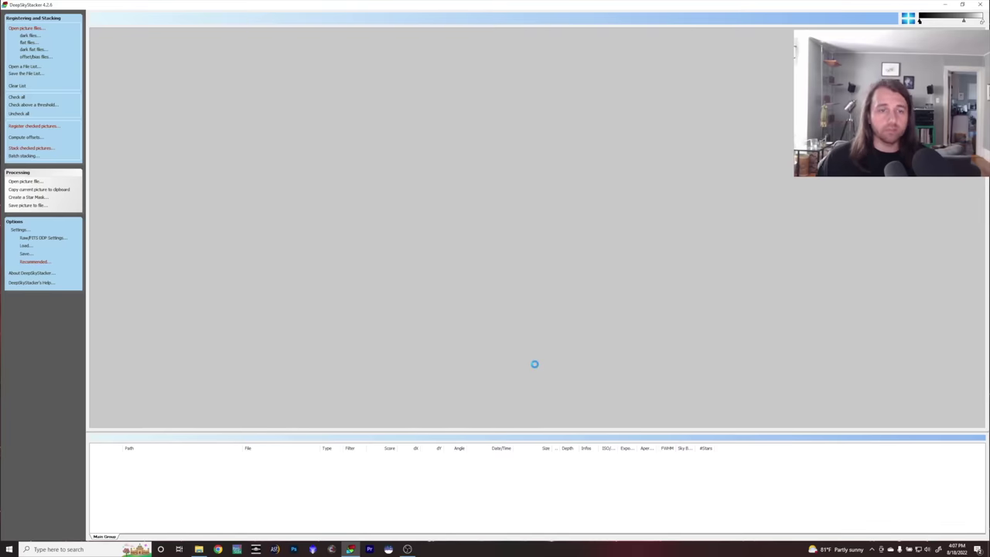